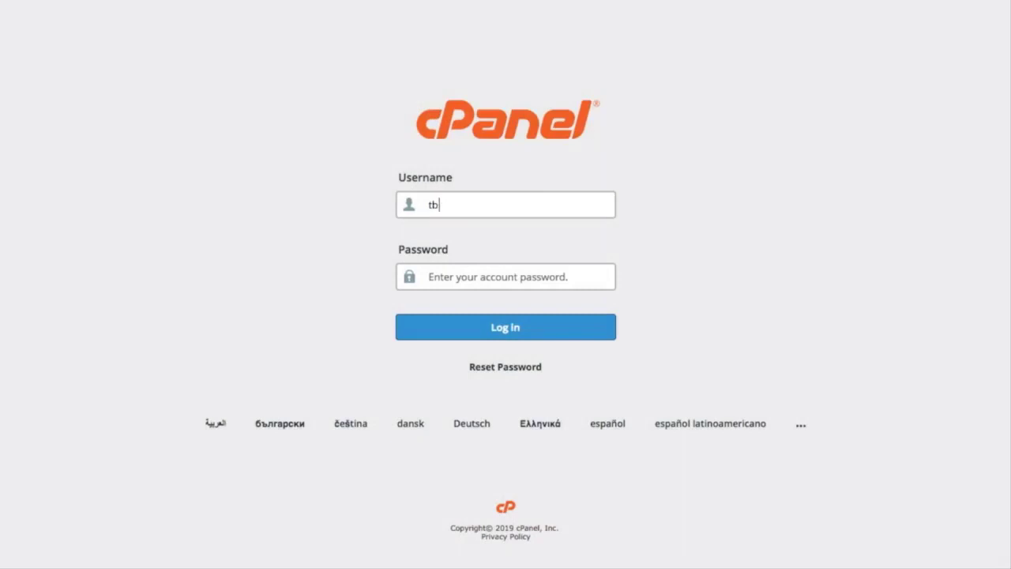
# Sign in to cPanel with the account username and password
pyautogui.write('1')
pyautogui.press('Tab')
pyautogui.write('******')
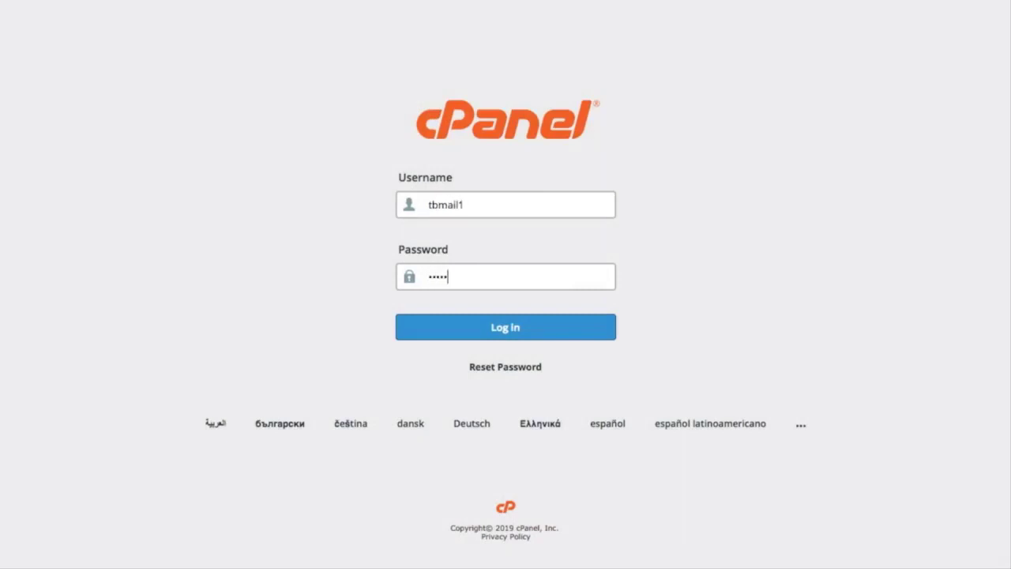
pyautogui.write('*******')
pyautogui.click(511, 320)
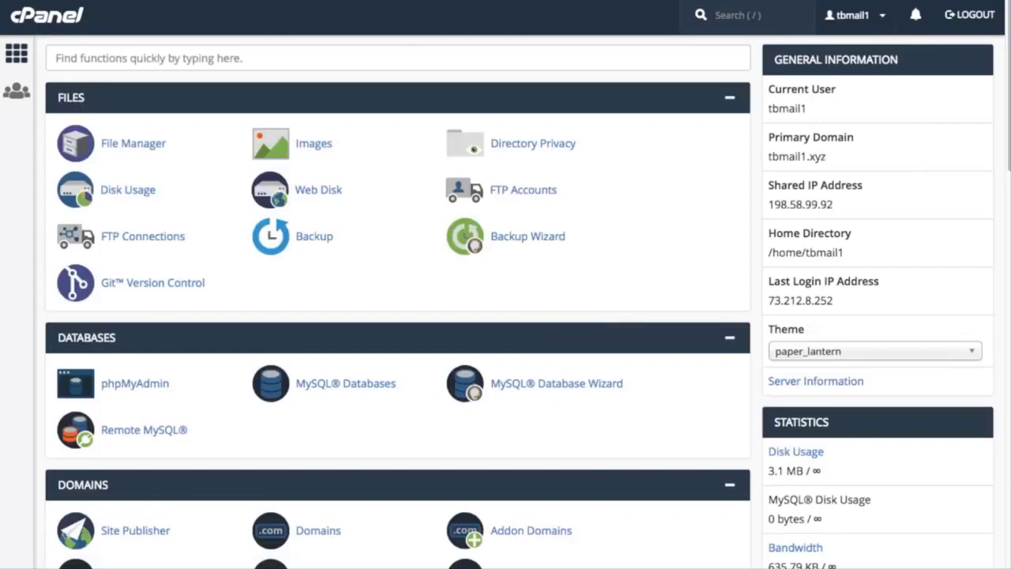
# Open Email Deliverability from the Email section to list tbmail1.xyz and tbmail2.xyz
pyautogui.scroll(-4, 1005, 269)
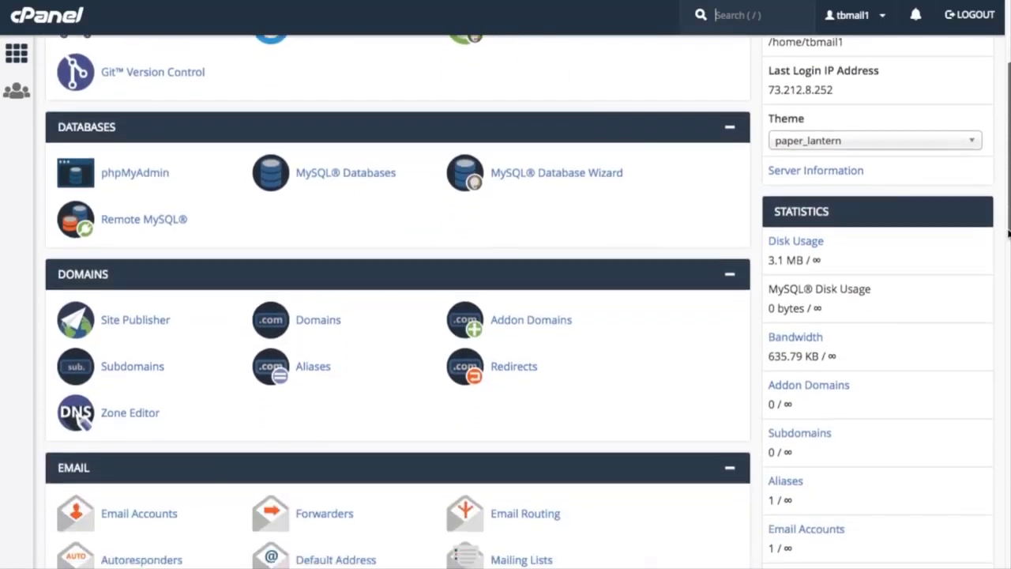
pyautogui.scroll(-3, 1005, 268)
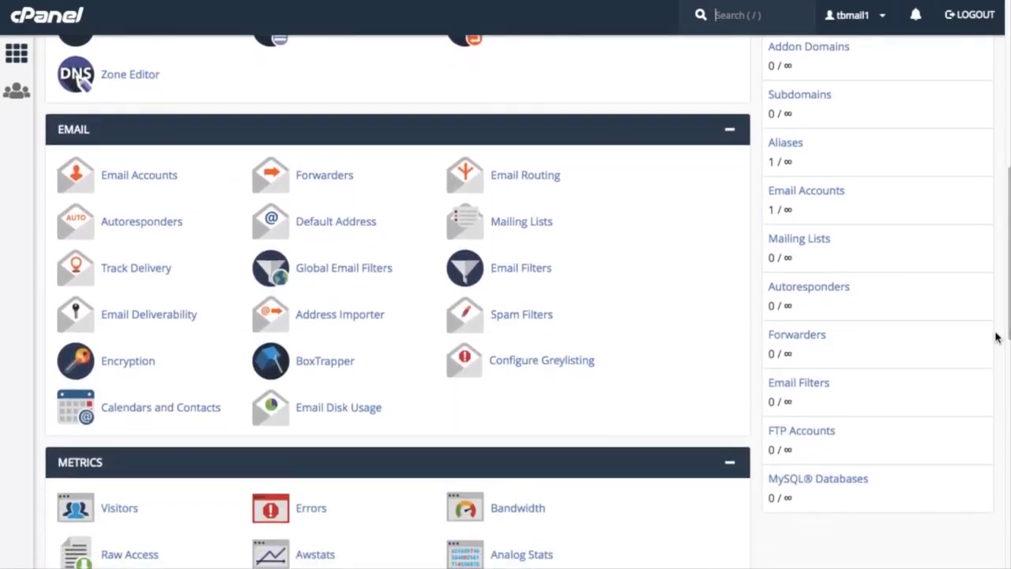
pyautogui.click(181, 320)
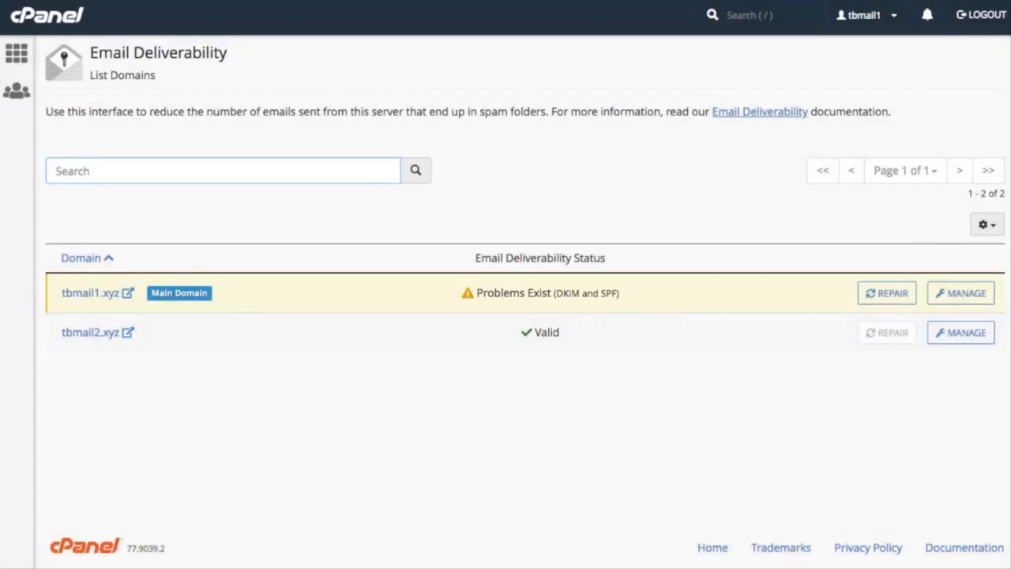
pyautogui.click(901, 300)
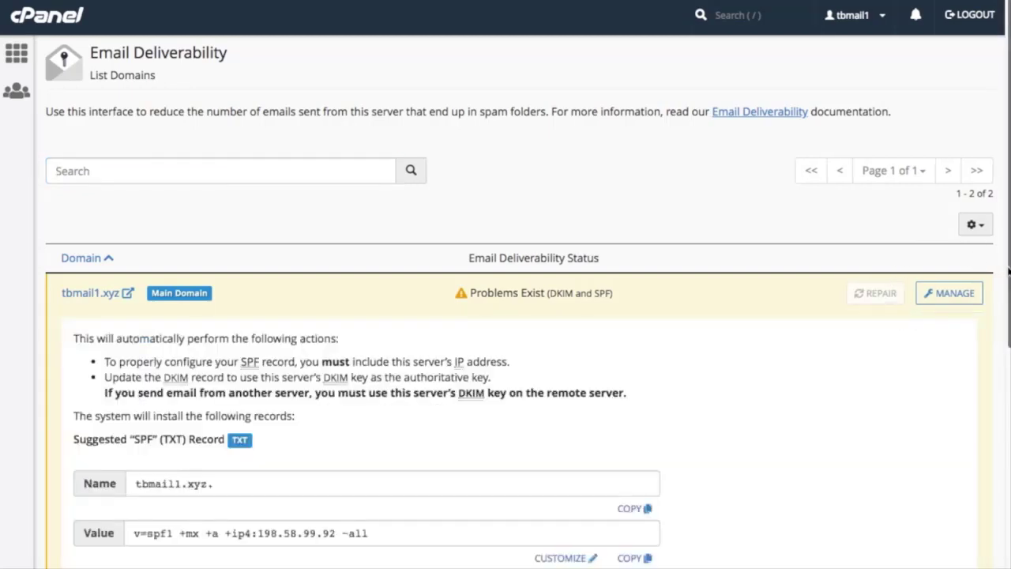
pyautogui.moveTo(1006, 271); pyautogui.dragTo(998, 417)
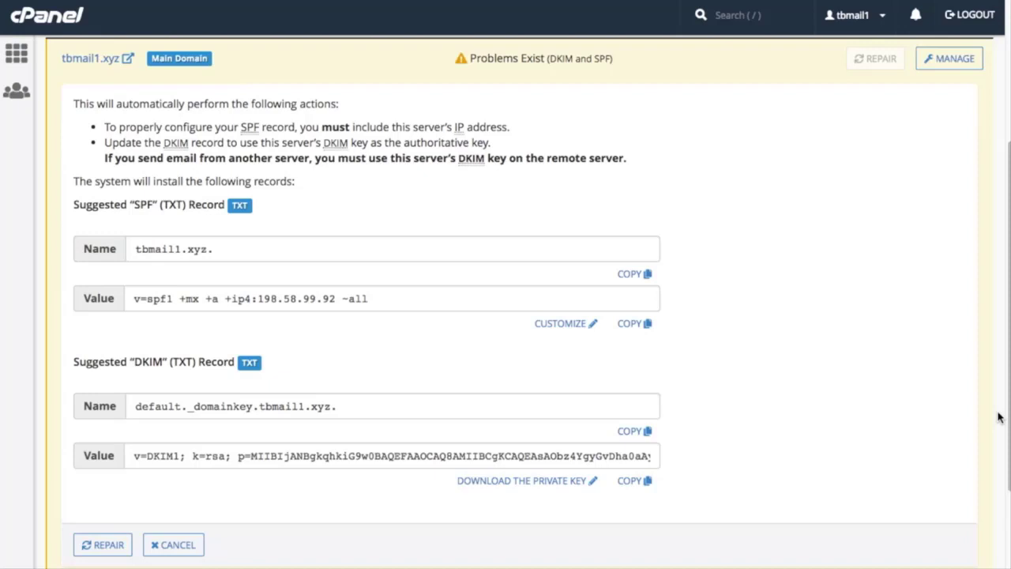
# Dismiss the repair preview and open tbmail1.xyz's Manage page to view its DKIM and SPF details
pyautogui.click(197, 546)
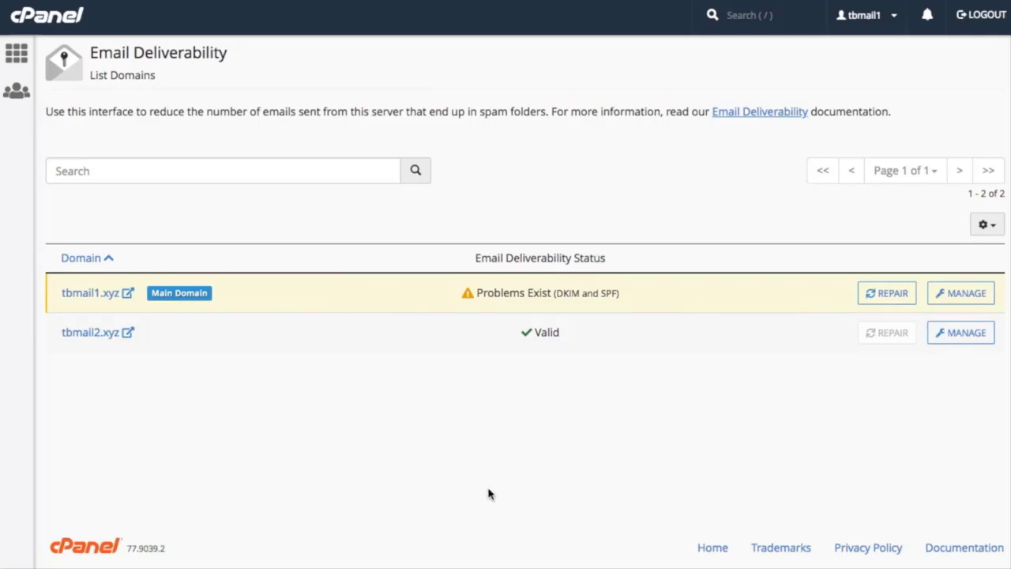
pyautogui.click(942, 298)
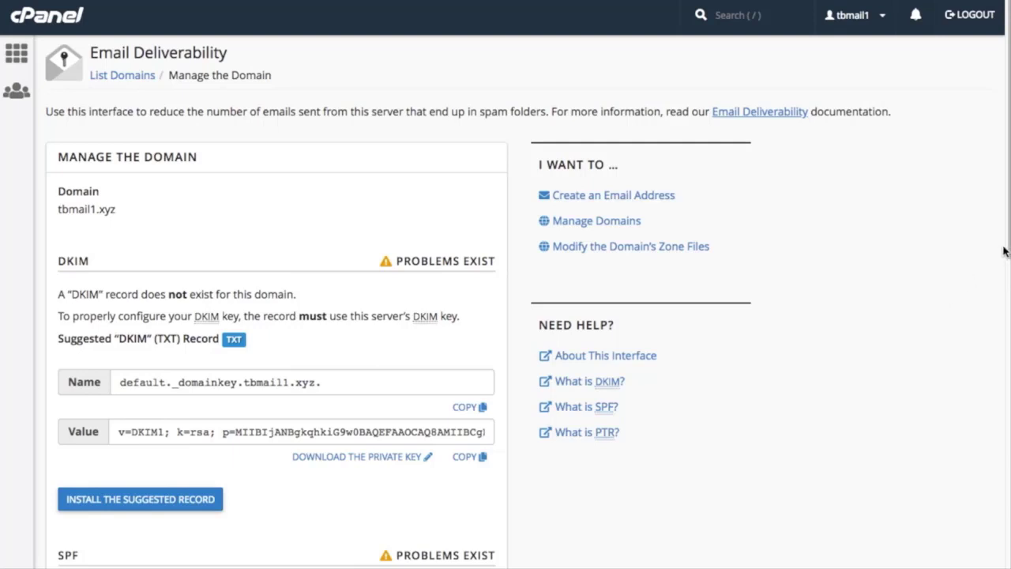
pyautogui.moveTo(1006, 254); pyautogui.dragTo(1001, 294)
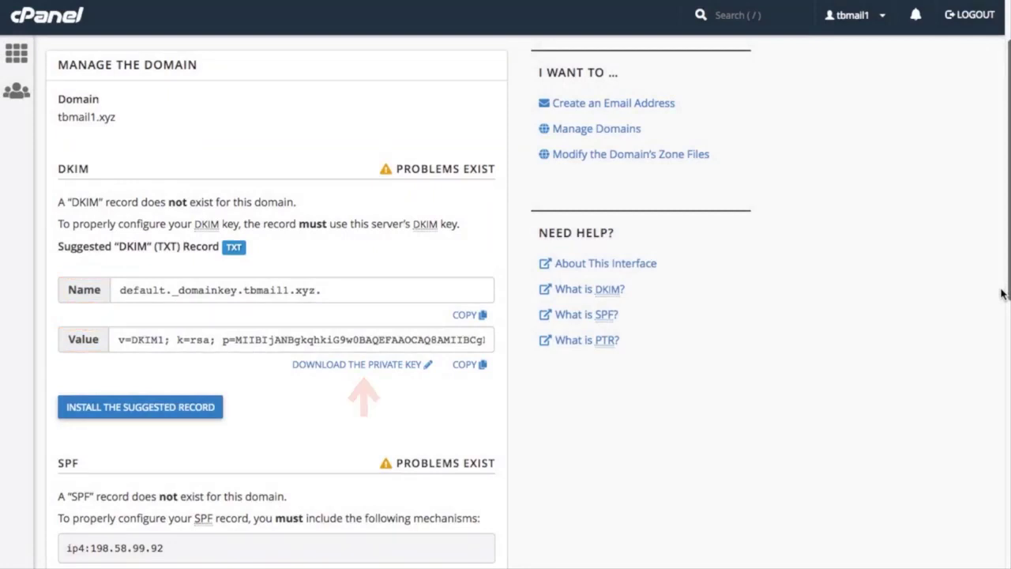
pyautogui.click(386, 373)
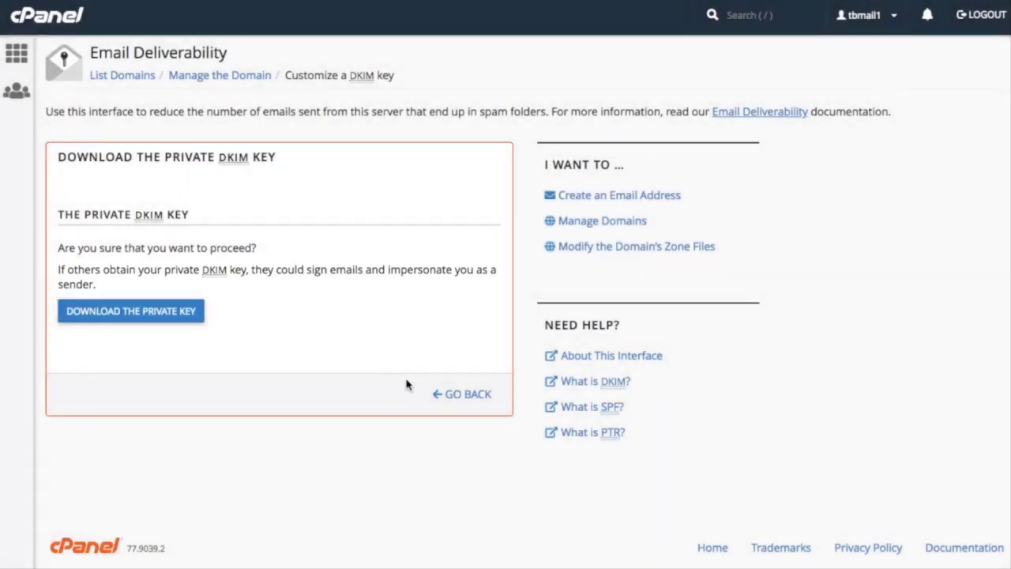
pyautogui.click(448, 395)
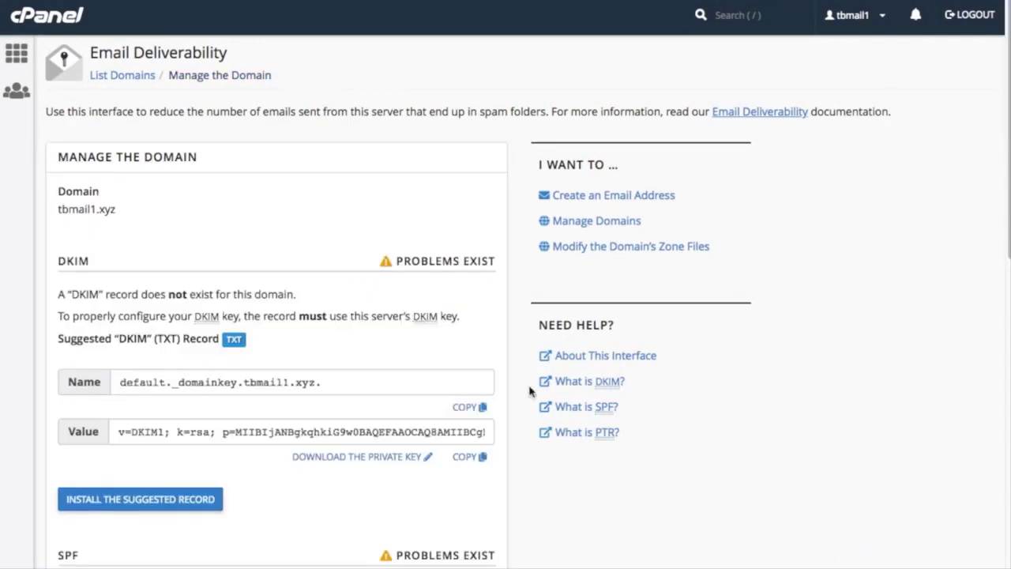
# Back out of installing the suggested DKIM record and open the SPF record customization form
pyautogui.scroll(-1, 1007, 271)
pyautogui.moveTo(1007, 271); pyautogui.dragTo(994, 330)
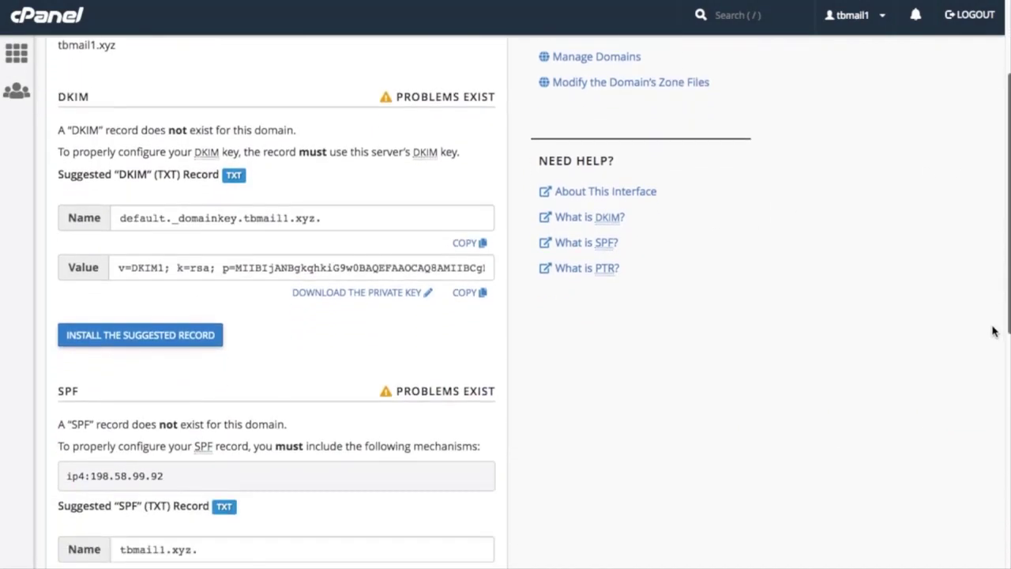
pyautogui.click(163, 339)
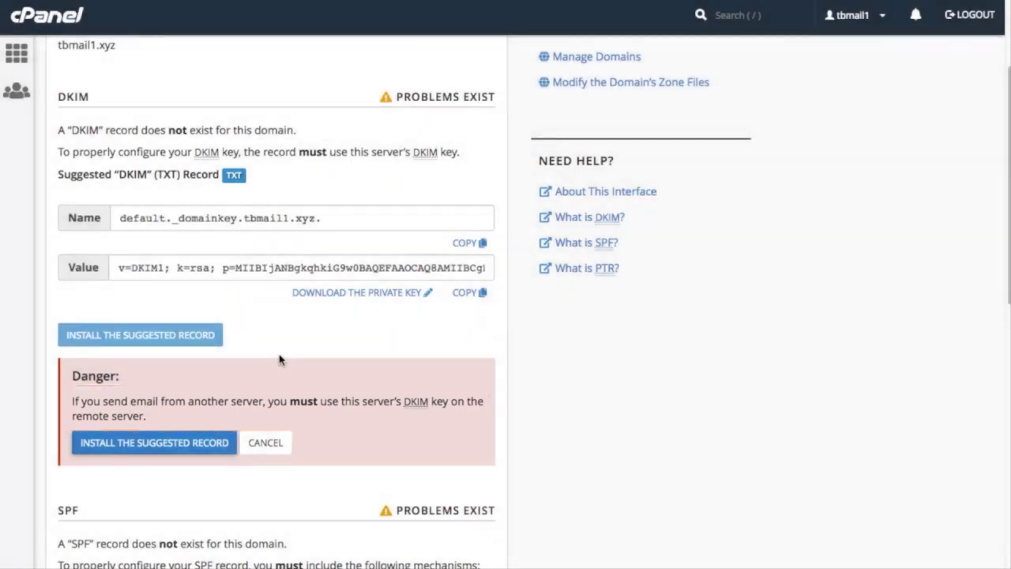
pyautogui.click(265, 442)
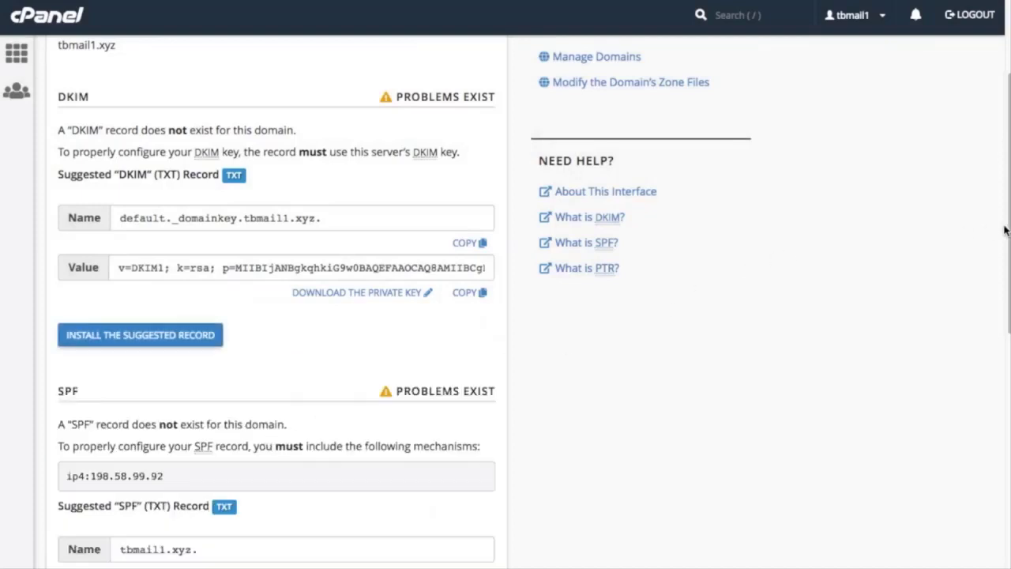
pyautogui.scroll(-5, 996, 284)
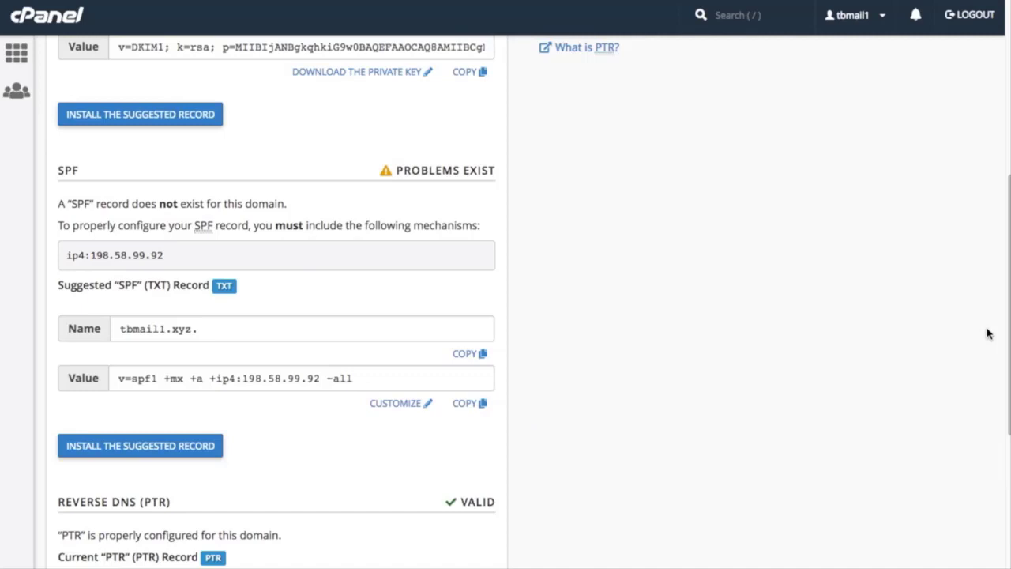
pyautogui.click(412, 406)
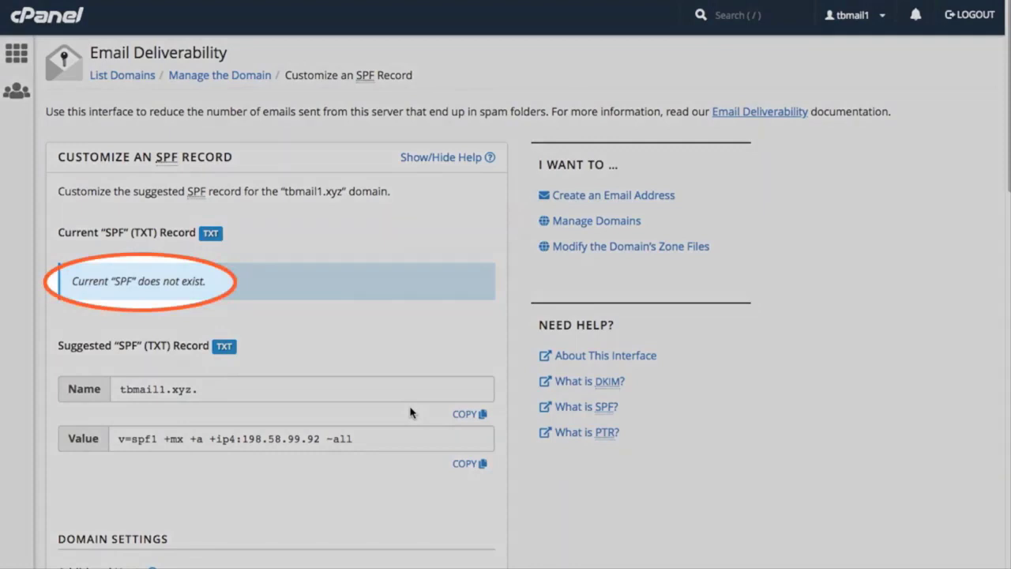
pyautogui.scroll(-5, 972, 237)
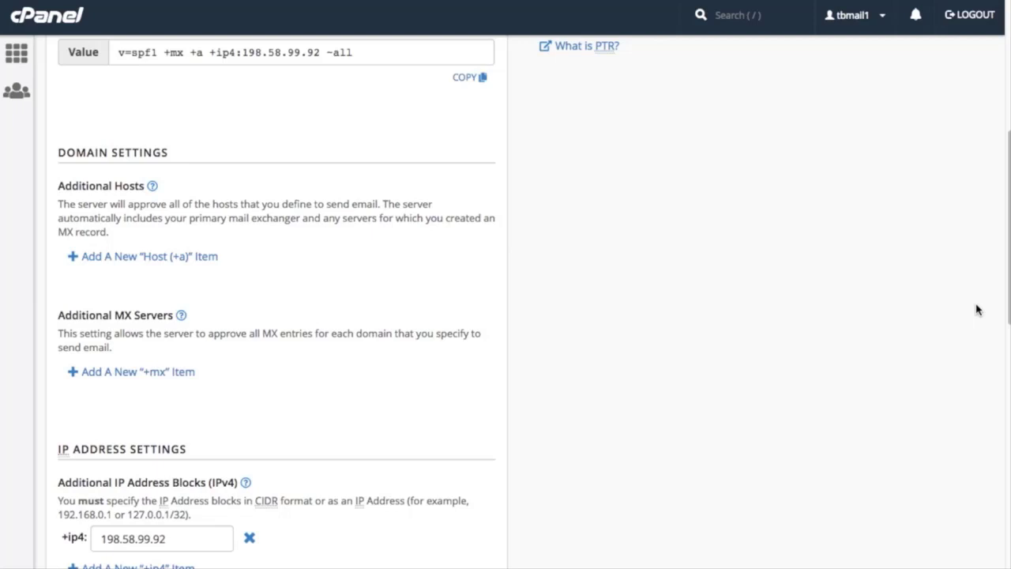
# Add mail.example.com as an extra +a host and example.com as an extra +mx server
pyautogui.click(216, 257)
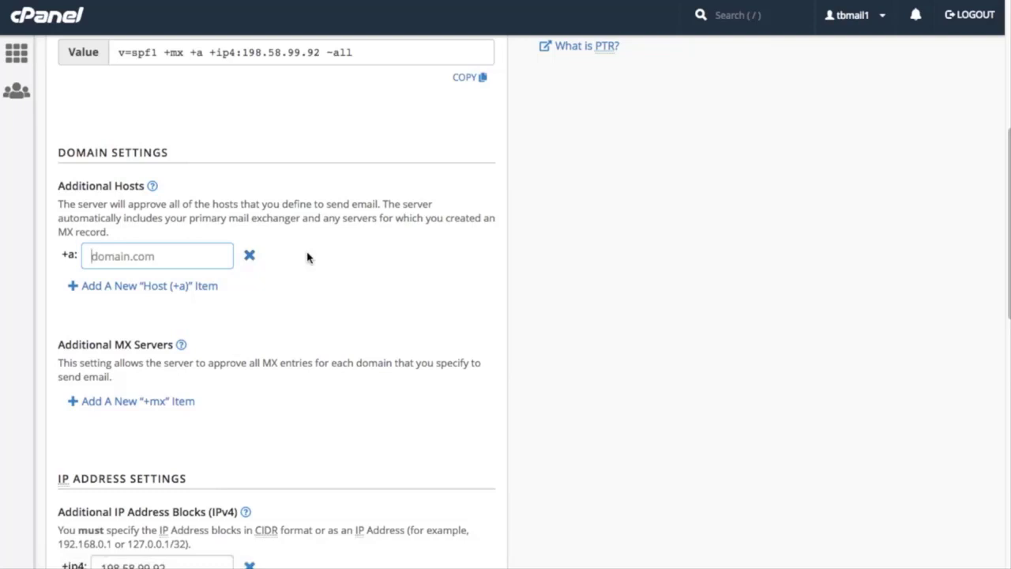
pyautogui.write('mail.examp')
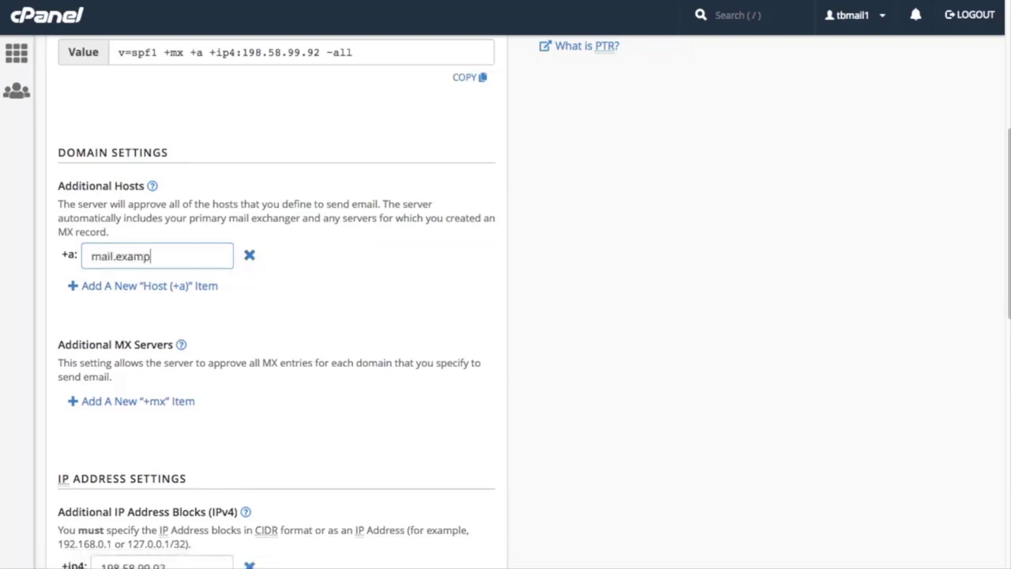
pyautogui.write('le.com')
pyautogui.click(189, 401)
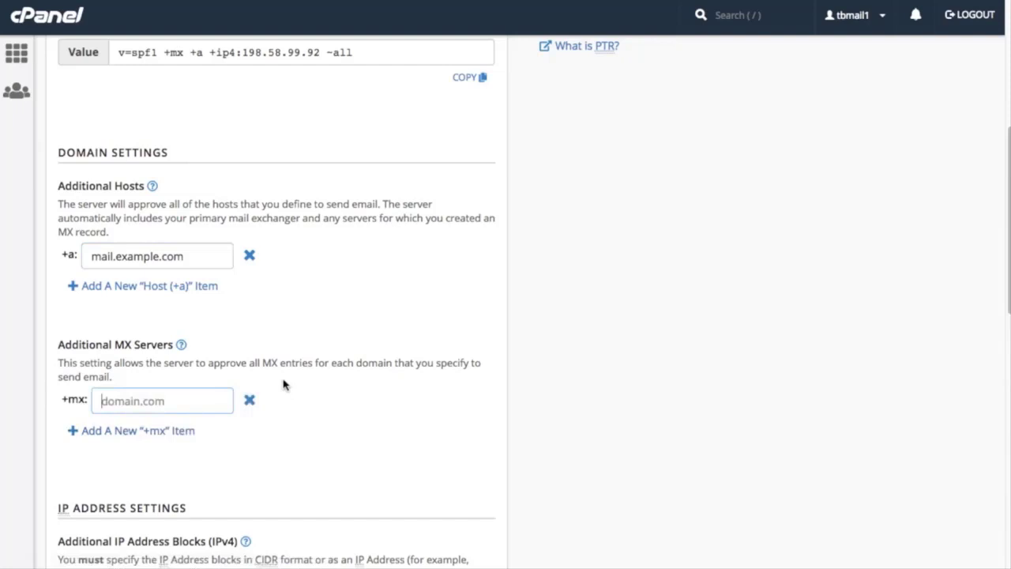
pyautogui.write('example.com')
pyautogui.moveTo(1006, 294); pyautogui.dragTo(997, 414)
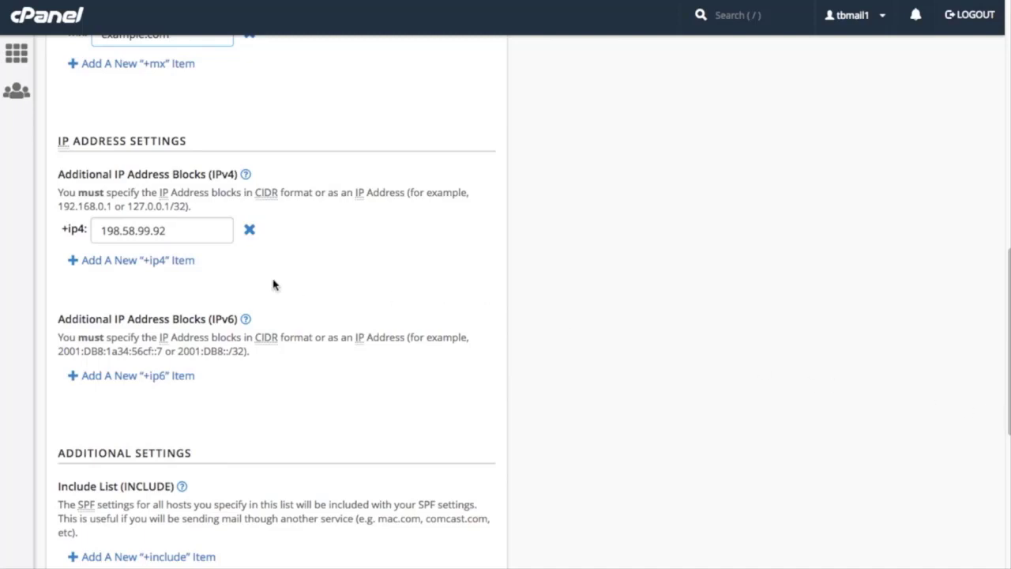
# Add 10.0.0.1 as a second +ip4 block after 198.58.99.92
pyautogui.click(193, 263)
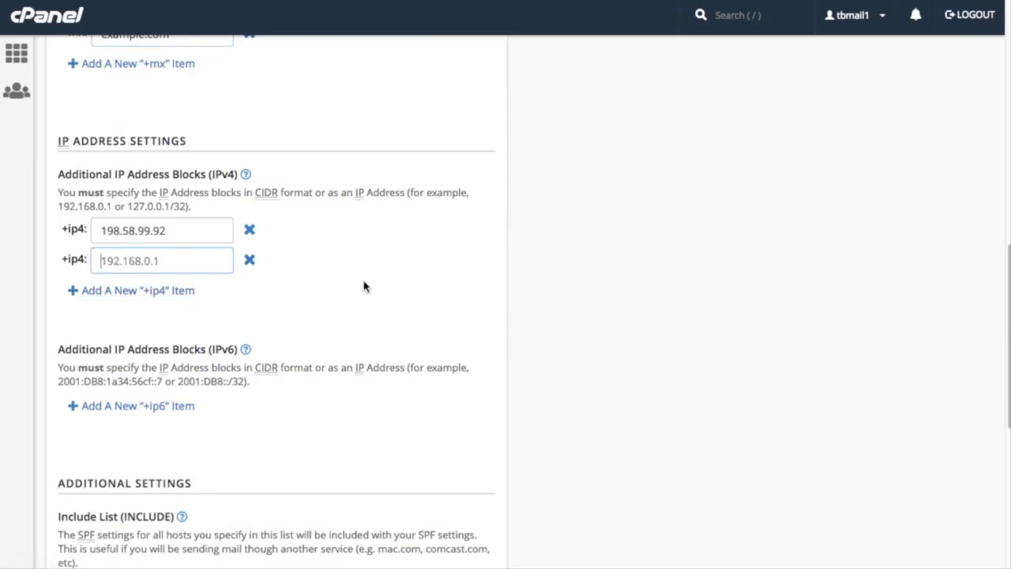
pyautogui.write('10.0.0.1')
pyautogui.moveTo(1004, 314); pyautogui.dragTo(998, 431)
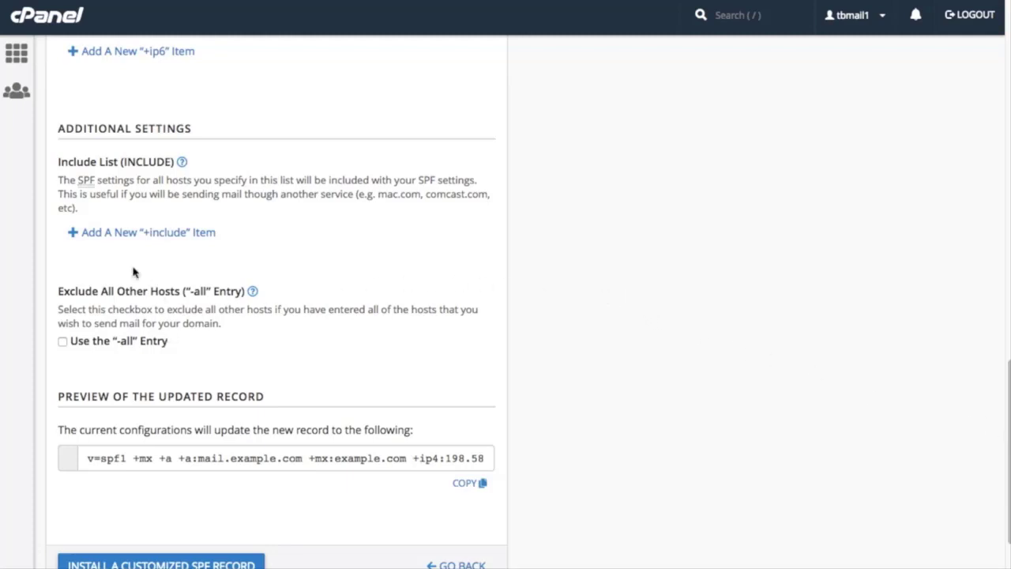
# Add a +include entry for google.com to the SPF record
pyautogui.click(162, 233)
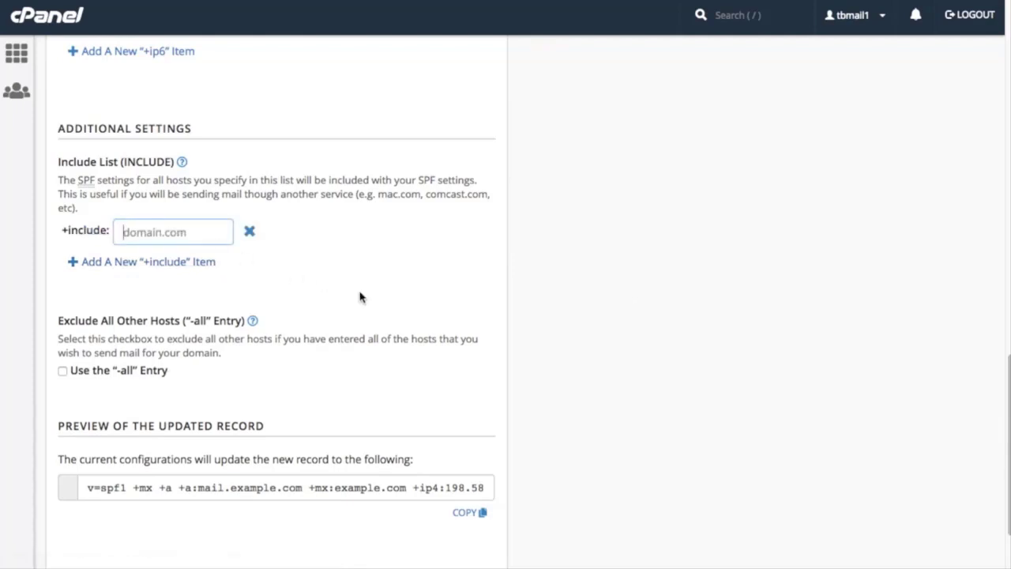
pyautogui.write('google.com')
# Install the customized SPF record for tbmail1.xyz and go back to its Manage the Domain page
pyautogui.scroll(-3, 937, 418)
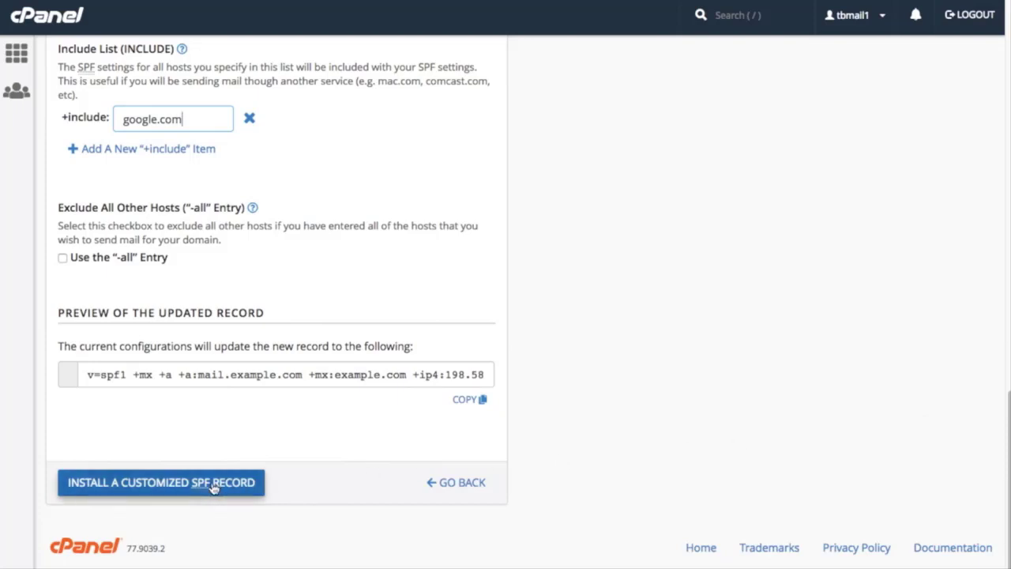
pyautogui.click(263, 481)
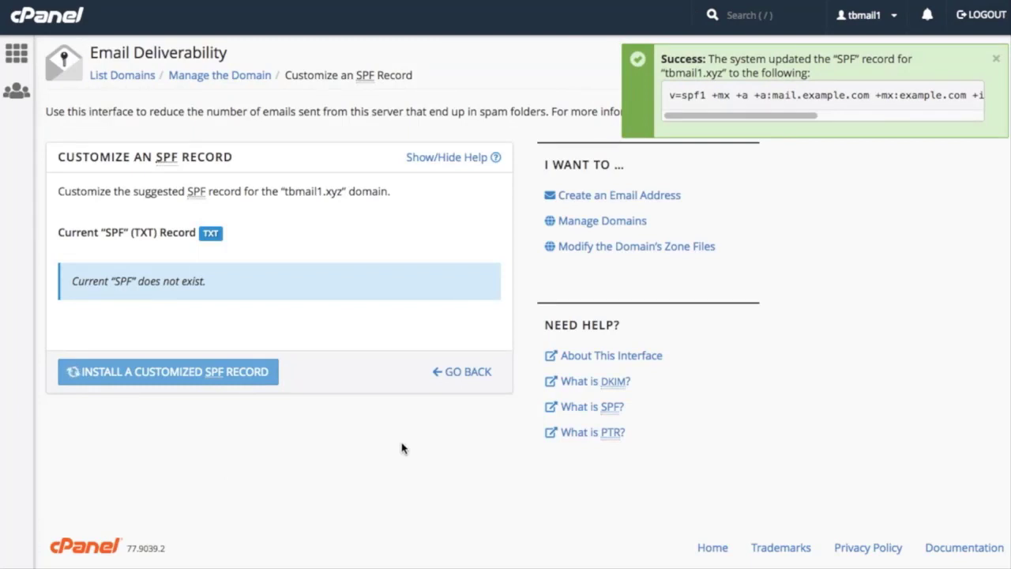
pyautogui.click(463, 373)
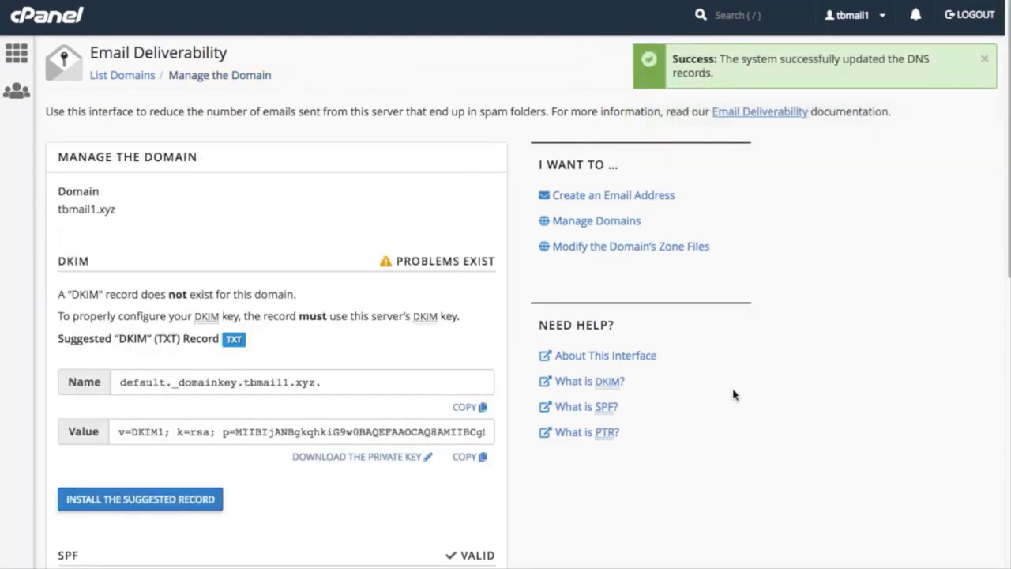
# Confirm tbmail1.xyz's SPF now shows valid and return to the List Domains page
pyautogui.moveTo(1002, 273); pyautogui.dragTo(1002, 557)
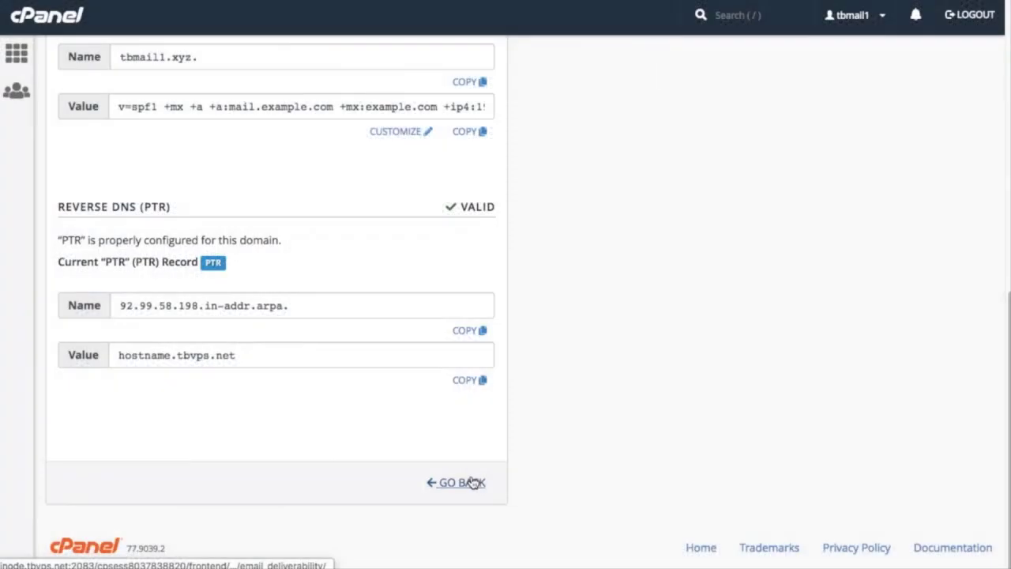
pyautogui.click(471, 482)
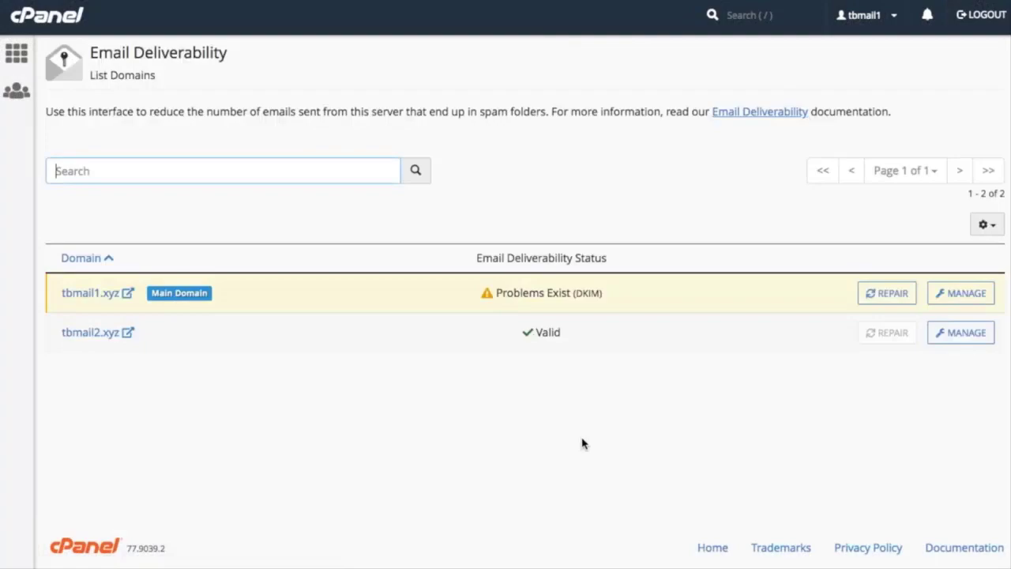